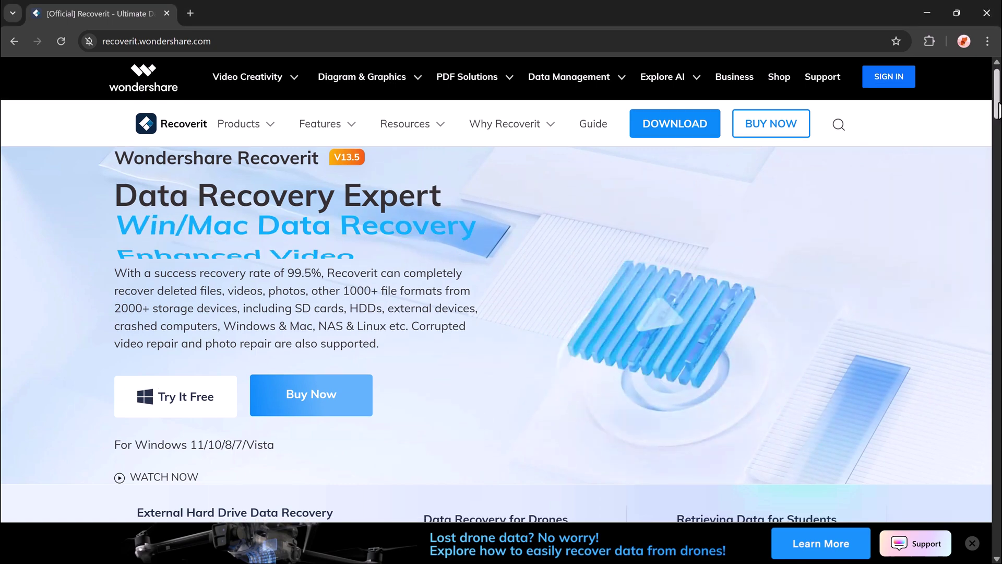
{"action": "scroll", "coordinate": [502, 313], "scroll_direction": "down", "scroll_amount": 3}
{"action": "scroll", "coordinate": [501, 313], "scroll_direction": "down", "scroll_amount": 3}
{"action": "scroll", "coordinate": [502, 313], "scroll_direction": "down", "scroll_amount": 3}
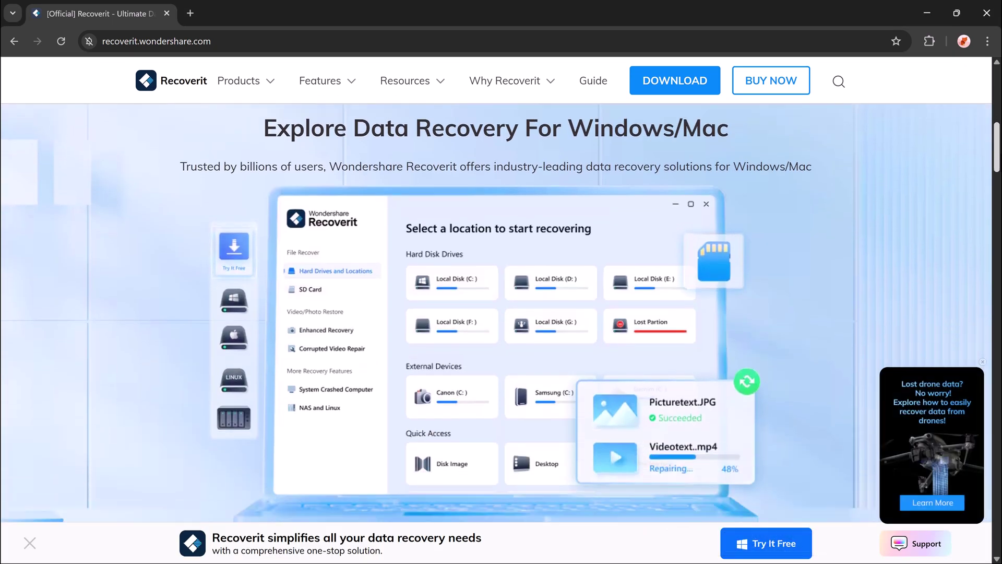
{"action": "scroll", "coordinate": [501, 313], "scroll_direction": "down", "scroll_amount": 1}
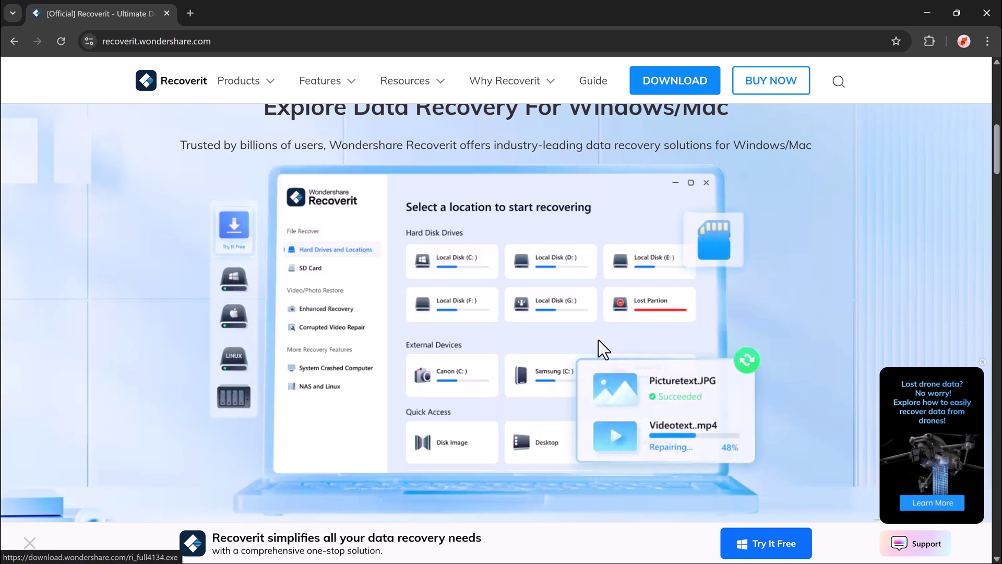
{"action": "scroll", "coordinate": [599, 341], "scroll_direction": "down", "scroll_amount": 5}
{"action": "scroll", "coordinate": [599, 340], "scroll_direction": "down", "scroll_amount": 5}
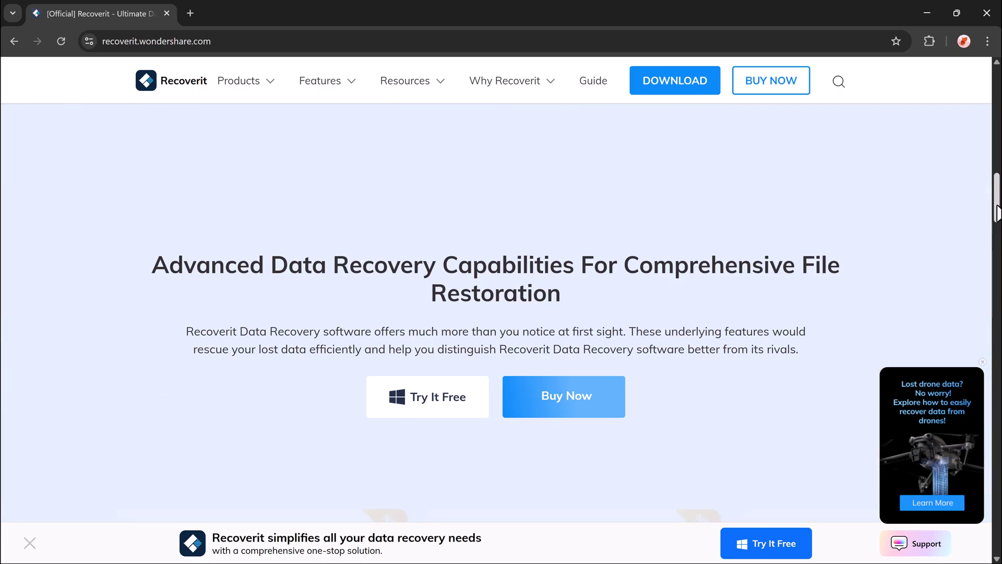
{"action": "scroll", "coordinate": [501, 313], "scroll_direction": "down", "scroll_amount": 3}
{"action": "scroll", "coordinate": [501, 313], "scroll_direction": "down", "scroll_amount": 5}
{"action": "scroll", "coordinate": [501, 314], "scroll_direction": "up", "scroll_amount": 3}
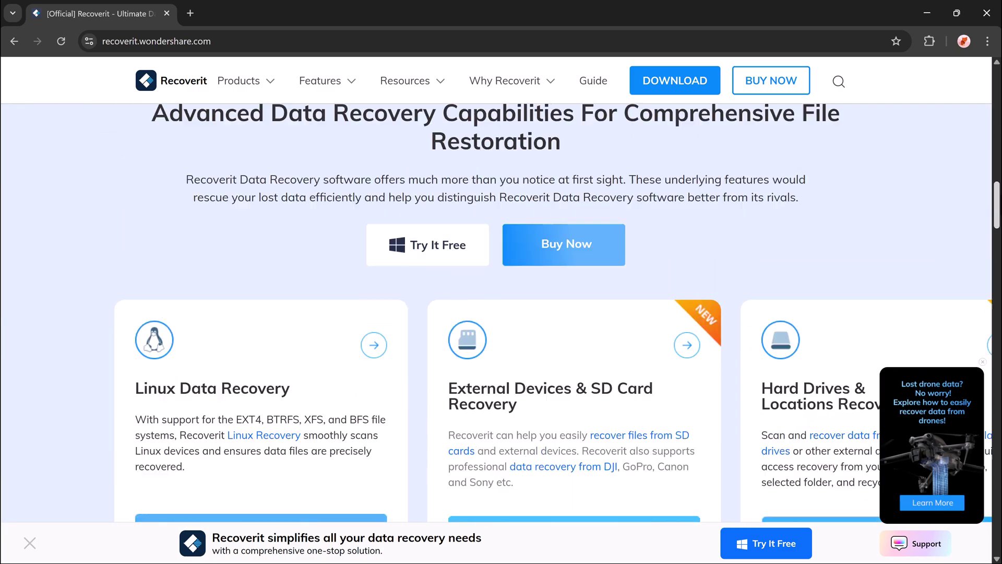
{"action": "scroll", "coordinate": [501, 313], "scroll_direction": "up", "scroll_amount": 5}
{"action": "scroll", "coordinate": [502, 313], "scroll_direction": "up", "scroll_amount": 5}
{"action": "scroll", "coordinate": [501, 313], "scroll_direction": "up", "scroll_amount": 5}
{"action": "scroll", "coordinate": [502, 314], "scroll_direction": "up", "scroll_amount": 3}
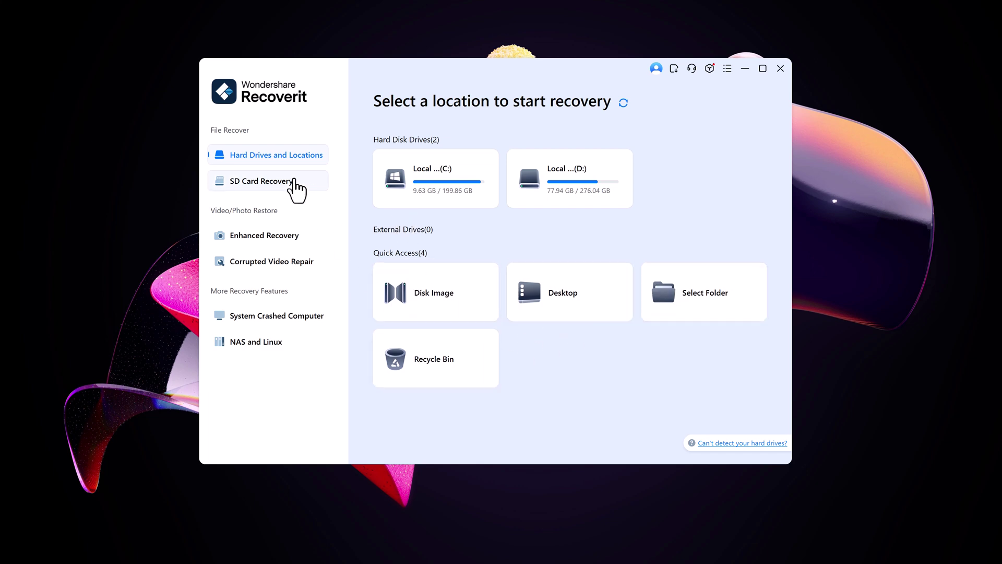
{"action": "left_click", "coordinate": [297, 185]}
{"action": "left_click", "coordinate": [294, 237]}
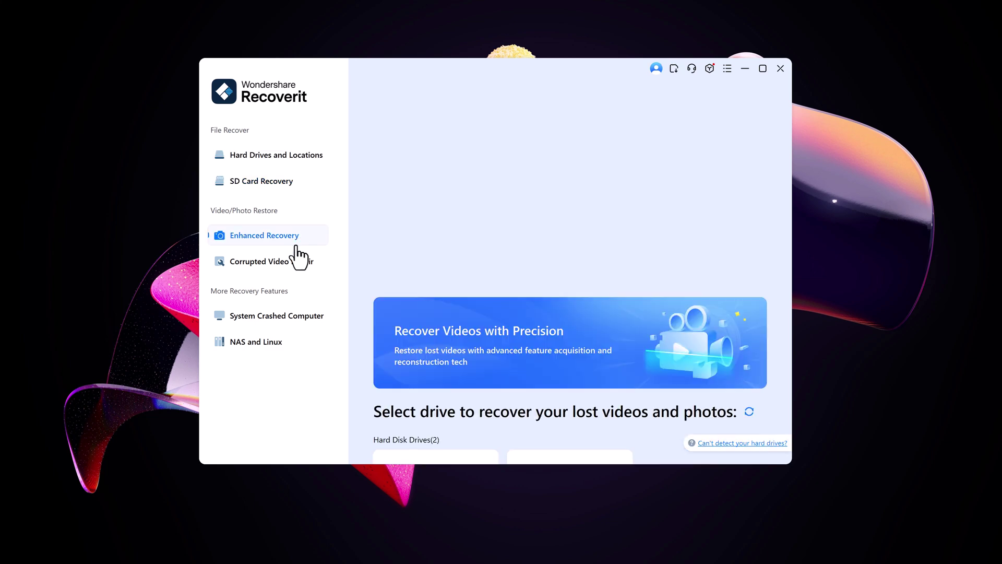
{"action": "left_click", "coordinate": [298, 265]}
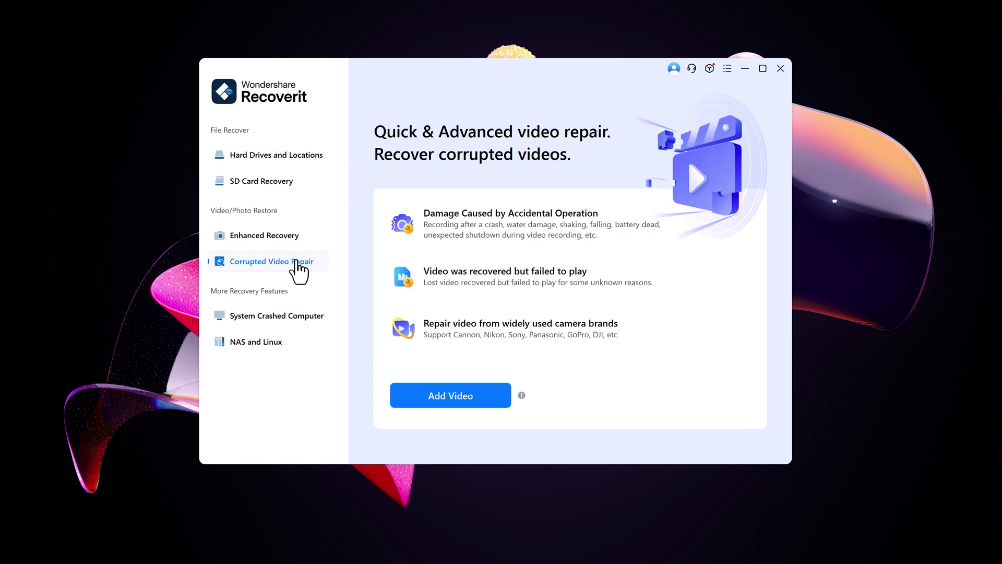
{"action": "left_click", "coordinate": [289, 345]}
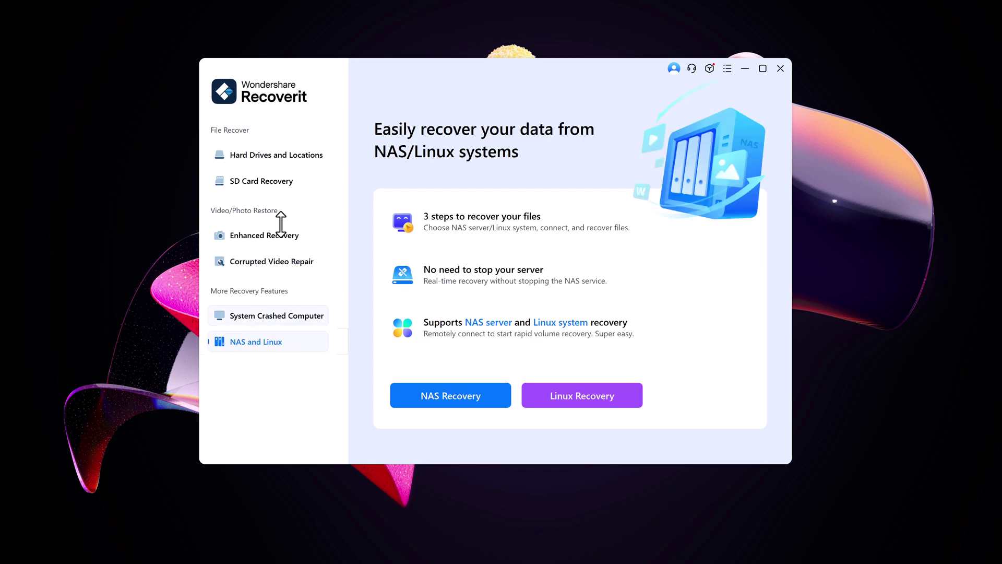
{"action": "left_click", "coordinate": [278, 157]}
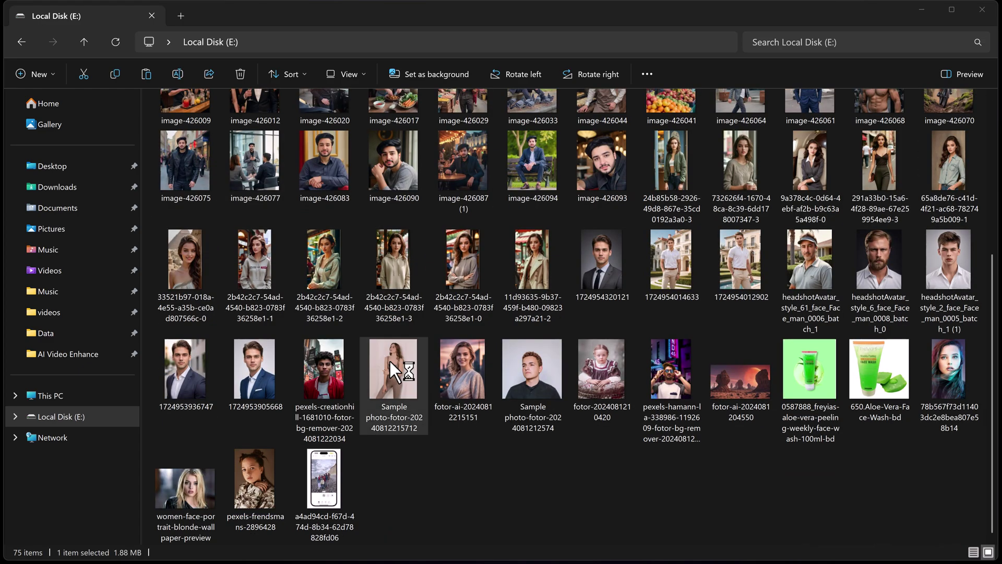
Step: Preview two photos on Local Disk (E:), including fotor-2024081210420.jpg
{"action": "double_click", "coordinate": [390, 361]}
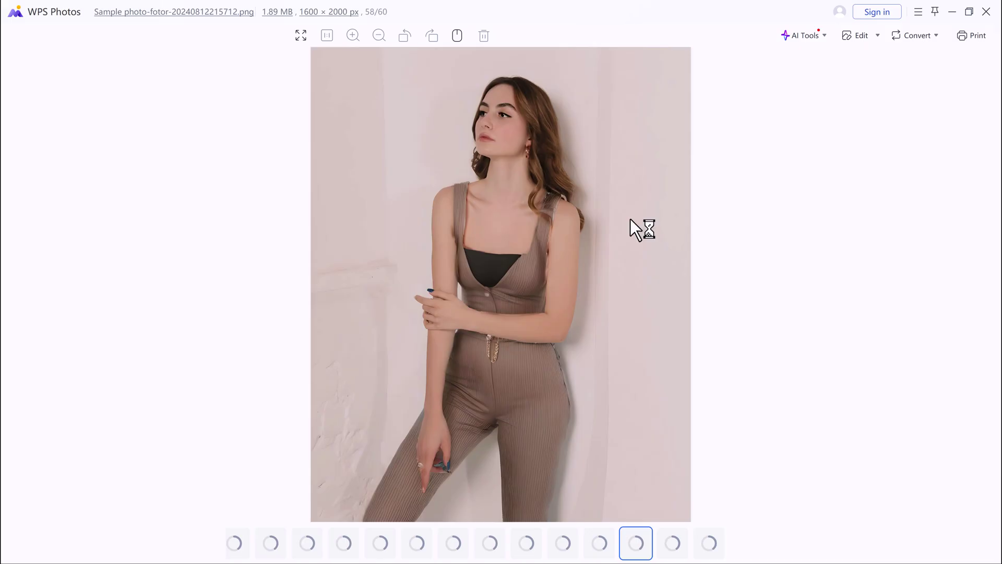
{"action": "left_click", "coordinate": [987, 12]}
{"action": "double_click", "coordinate": [606, 353]}
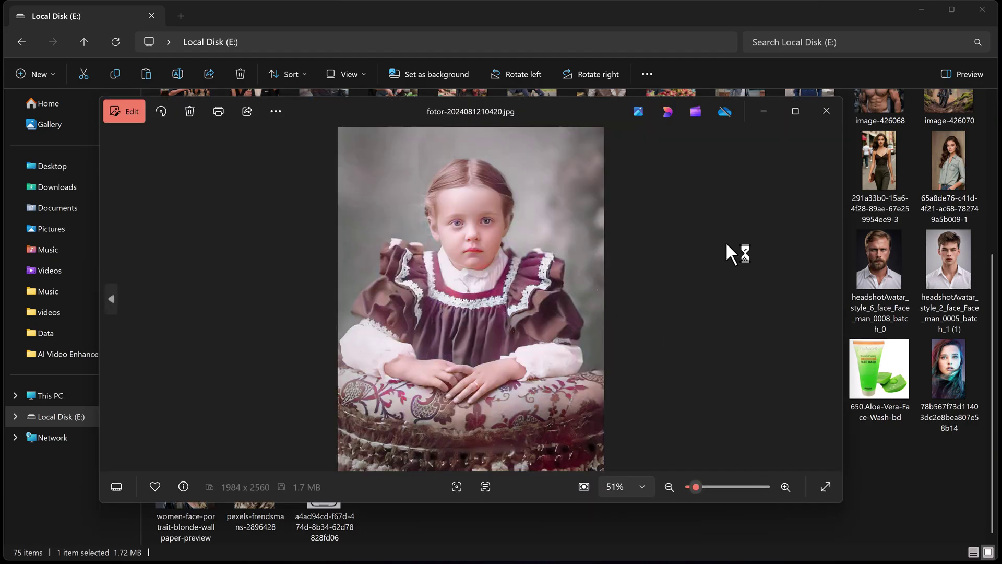
{"action": "left_click", "coordinate": [828, 116]}
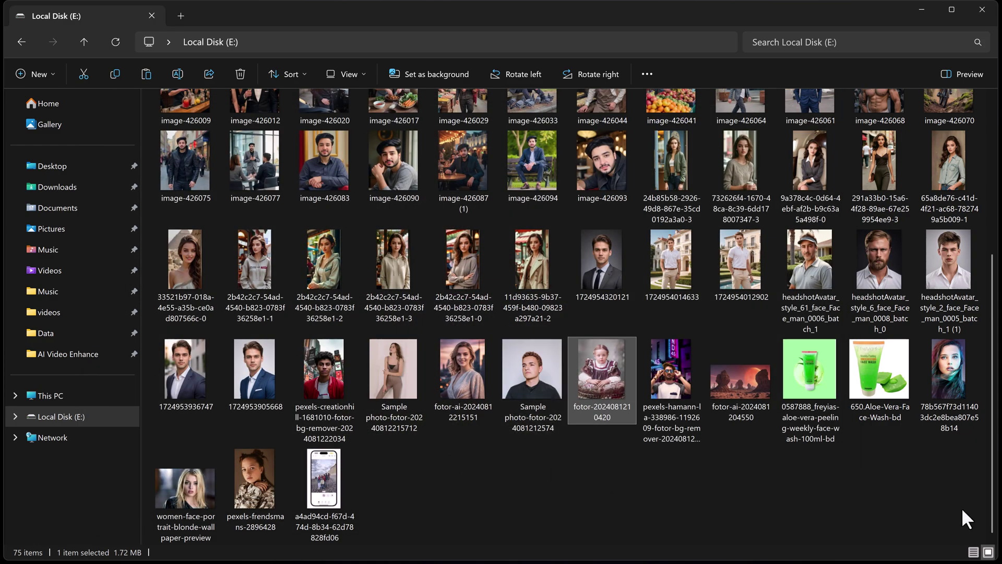
Step: Select every item on Local Disk (E:) and delete them, confirming the multi-item deletion
{"action": "left_click_drag", "start_coordinate": [961, 508], "coordinate": [172, 116]}
{"action": "right_click", "coordinate": [171, 117]}
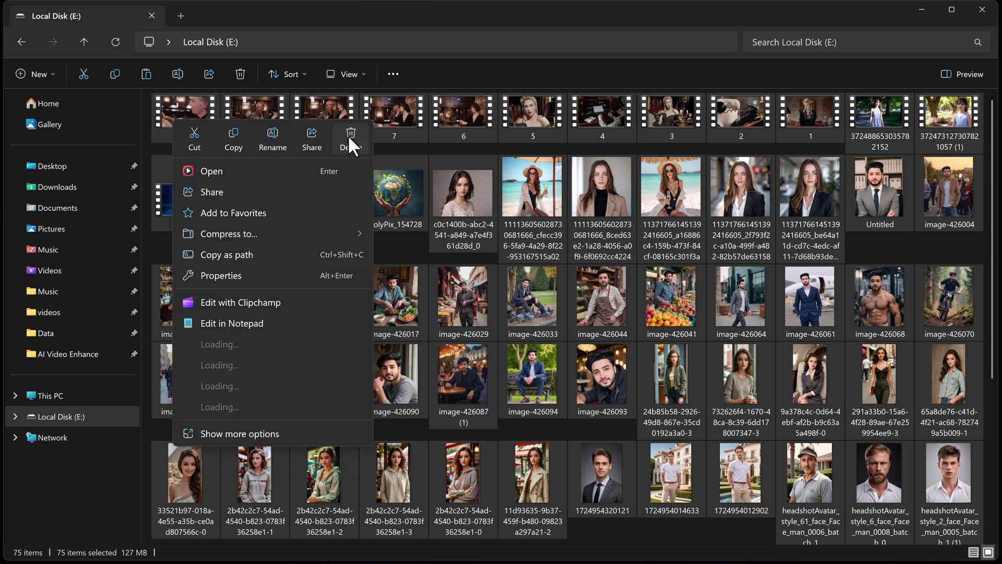
{"action": "left_click", "coordinate": [351, 143]}
{"action": "left_click", "coordinate": [552, 303]}
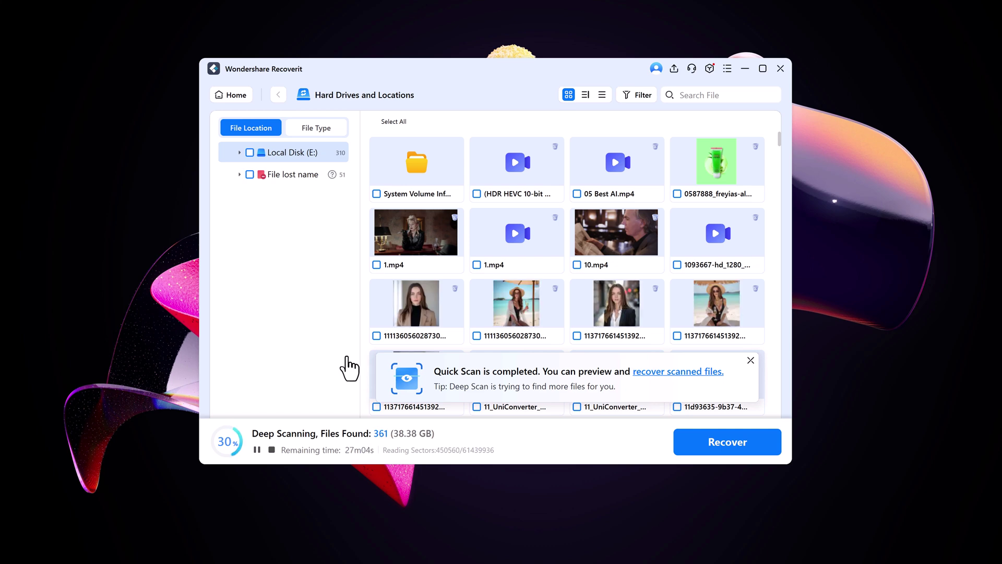
Step: Dismiss the Quick Scan notice, then stop the Local Disk (E:) deep scan and confirm
{"action": "left_click", "coordinate": [750, 360]}
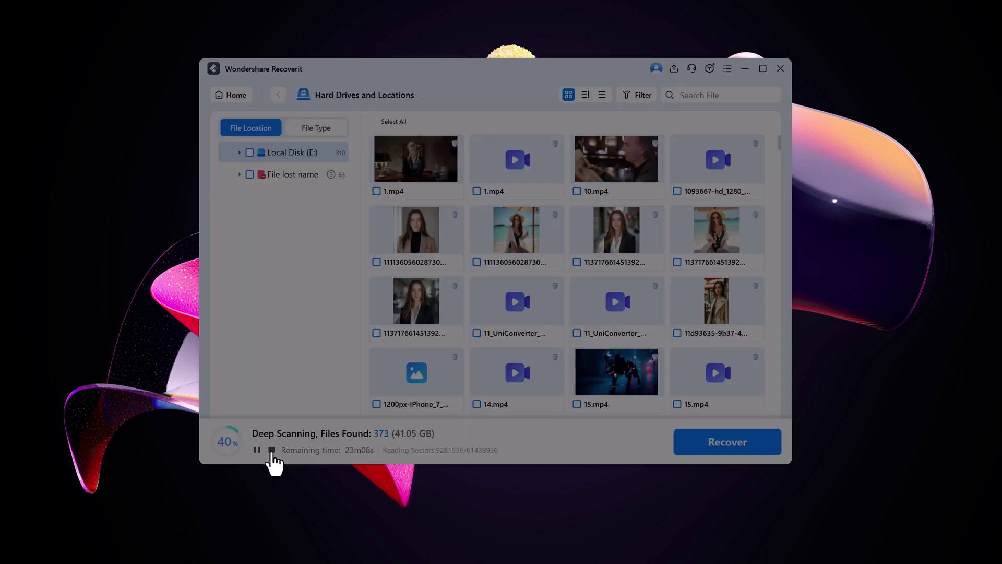
{"action": "left_click", "coordinate": [272, 450]}
{"action": "left_click", "coordinate": [554, 305]}
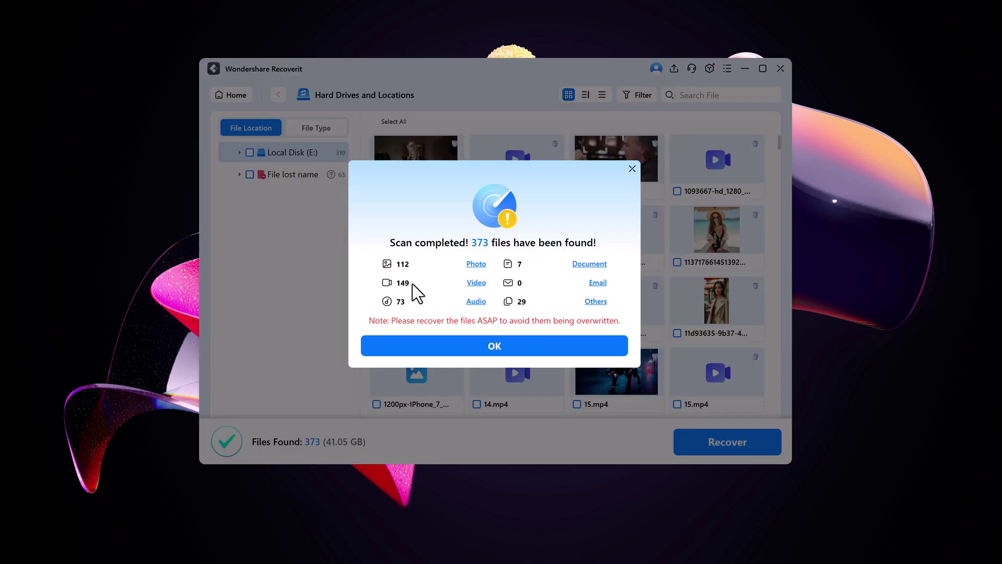
Step: Dismiss the scan summary and mark 1.mp4, 10.mp4, portrait and beach photos for recovery
{"action": "left_click", "coordinate": [632, 168]}
{"action": "left_click", "coordinate": [376, 191]}
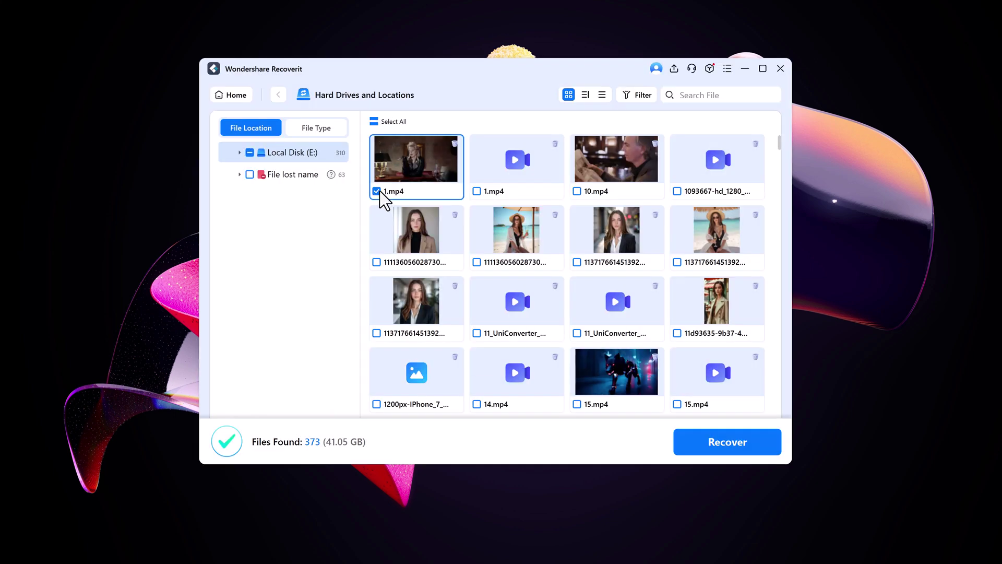
{"action": "left_click", "coordinate": [578, 192]}
{"action": "left_click", "coordinate": [377, 262]}
{"action": "left_click", "coordinate": [477, 262]}
{"action": "left_click", "coordinate": [577, 263]}
{"action": "left_click", "coordinate": [677, 262]}
{"action": "left_click", "coordinate": [678, 332]}
{"action": "left_click", "coordinate": [577, 333]}
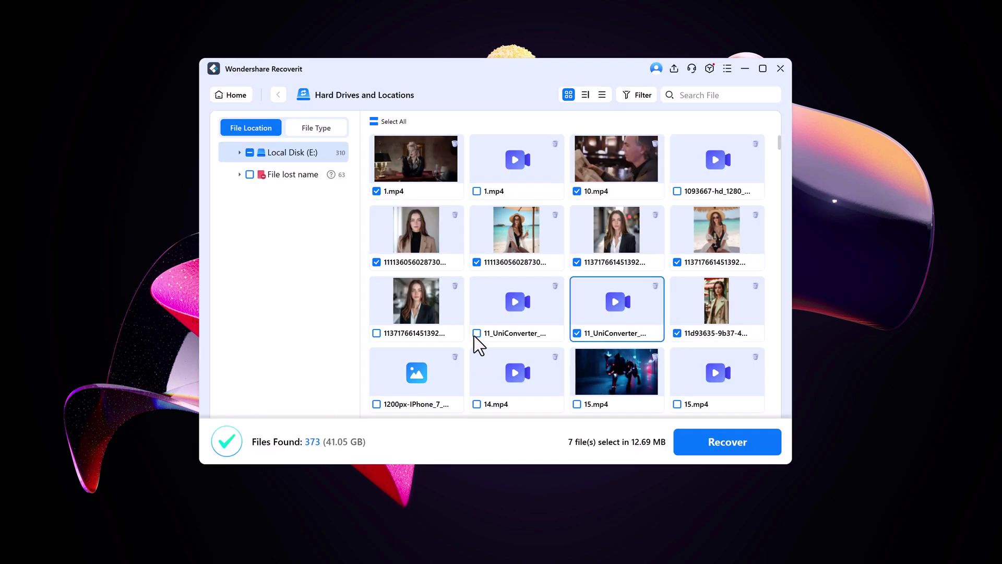
{"action": "scroll", "coordinate": [628, 324], "scroll_direction": "down", "scroll_amount": 5}
Step: Mark 15.mp4, 2.mp4, 4.mp4 and three 17249… jpg photos for recovery
{"action": "left_click", "coordinate": [377, 188]}
{"action": "left_click", "coordinate": [478, 188]}
{"action": "left_click", "coordinate": [578, 188]}
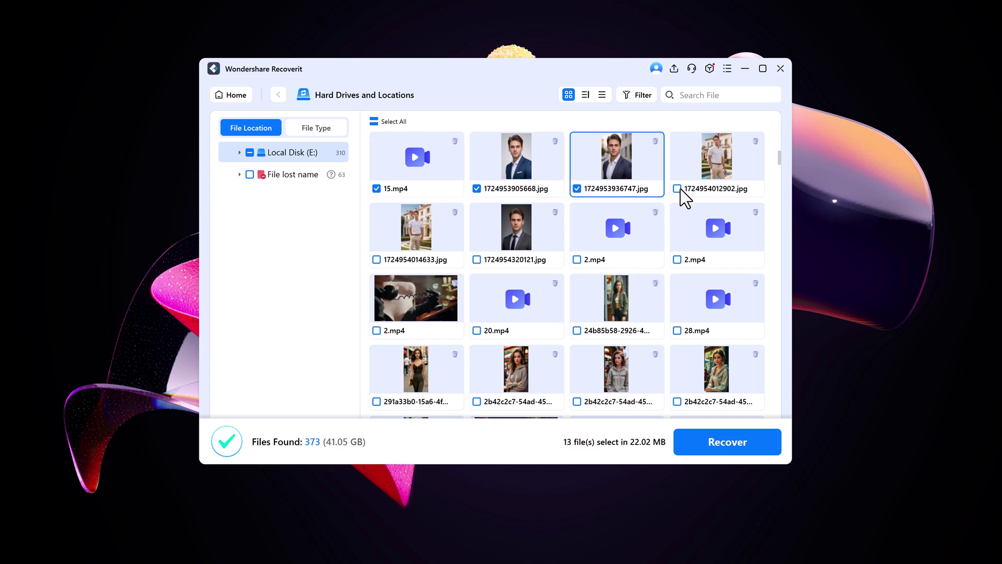
{"action": "left_click", "coordinate": [678, 188]}
{"action": "left_click", "coordinate": [394, 259]}
{"action": "left_click", "coordinate": [377, 331]}
{"action": "scroll", "coordinate": [596, 330], "scroll_direction": "down", "scroll_amount": 5}
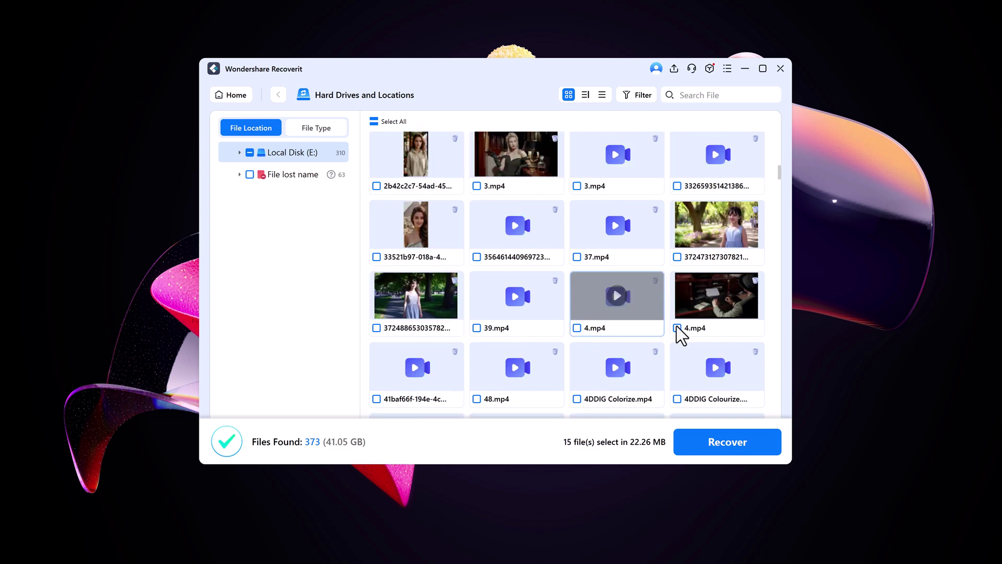
{"action": "left_click", "coordinate": [677, 328]}
{"action": "left_click", "coordinate": [415, 297]}
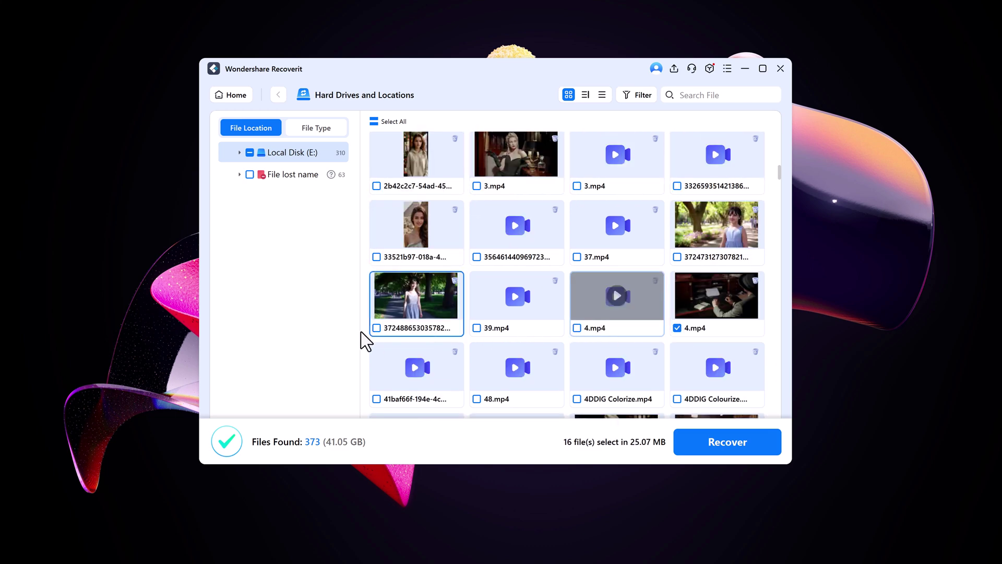
Step: Preview the found jpg photos image-426068, image-426061, image-426044, image-426041 and image-426029
{"action": "left_click", "coordinate": [316, 128]}
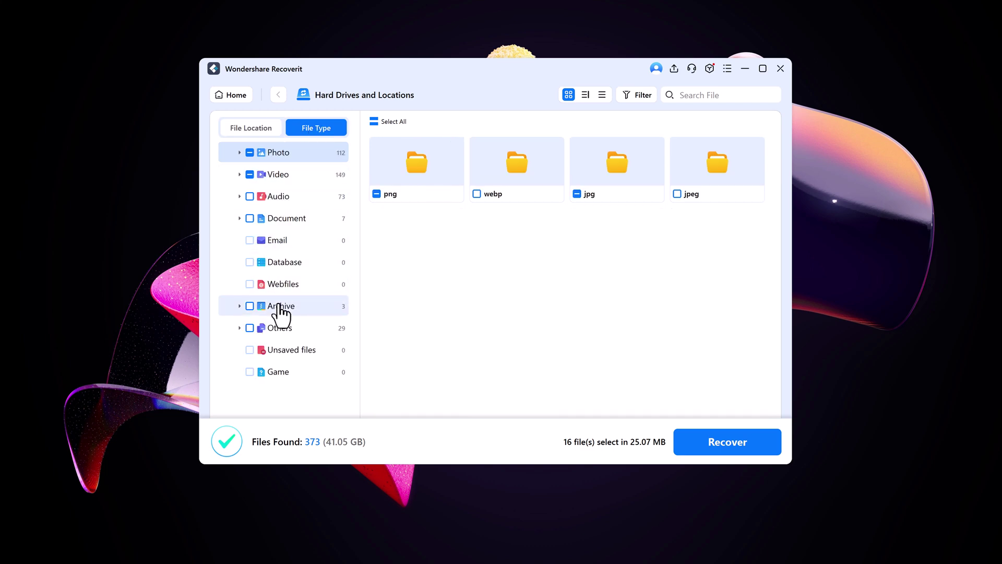
{"action": "double_click", "coordinate": [634, 162]}
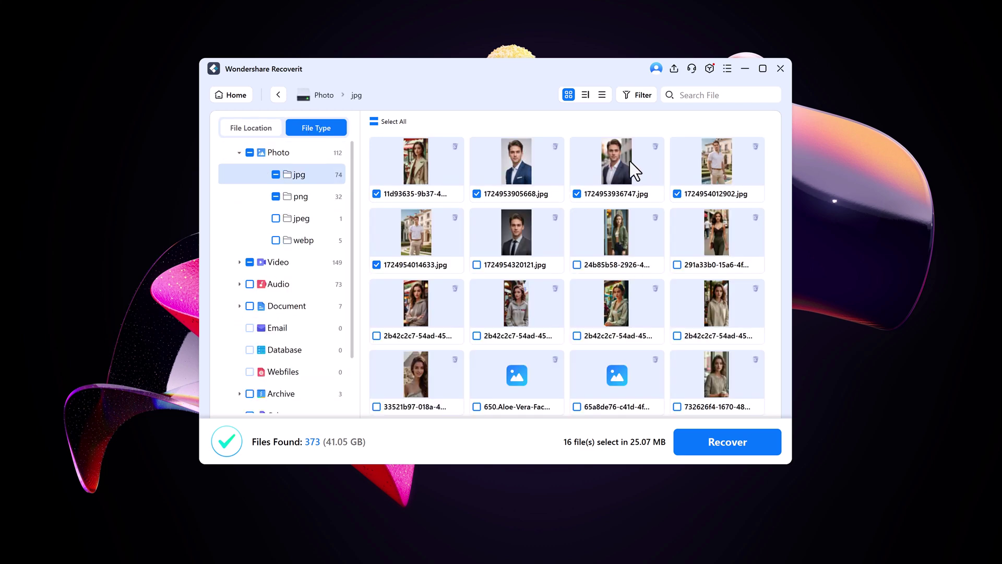
{"action": "scroll", "coordinate": [521, 269], "scroll_direction": "down", "scroll_amount": 3}
{"action": "scroll", "coordinate": [447, 265], "scroll_direction": "up", "scroll_amount": 3}
{"action": "scroll", "coordinate": [561, 301], "scroll_direction": "down", "scroll_amount": 3}
{"action": "scroll", "coordinate": [561, 301], "scroll_direction": "down", "scroll_amount": 3}
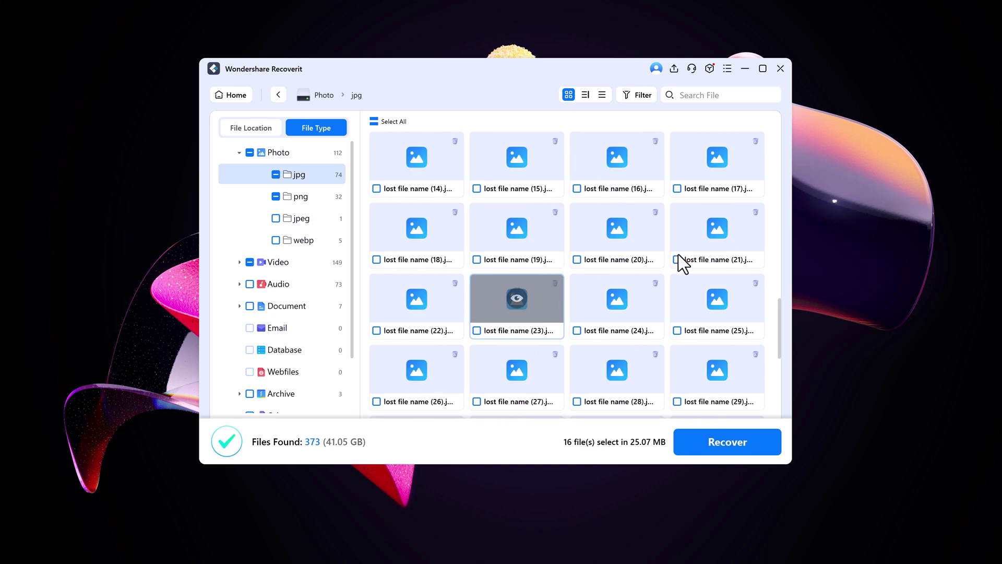
{"action": "scroll", "coordinate": [678, 255], "scroll_direction": "down", "scroll_amount": 2}
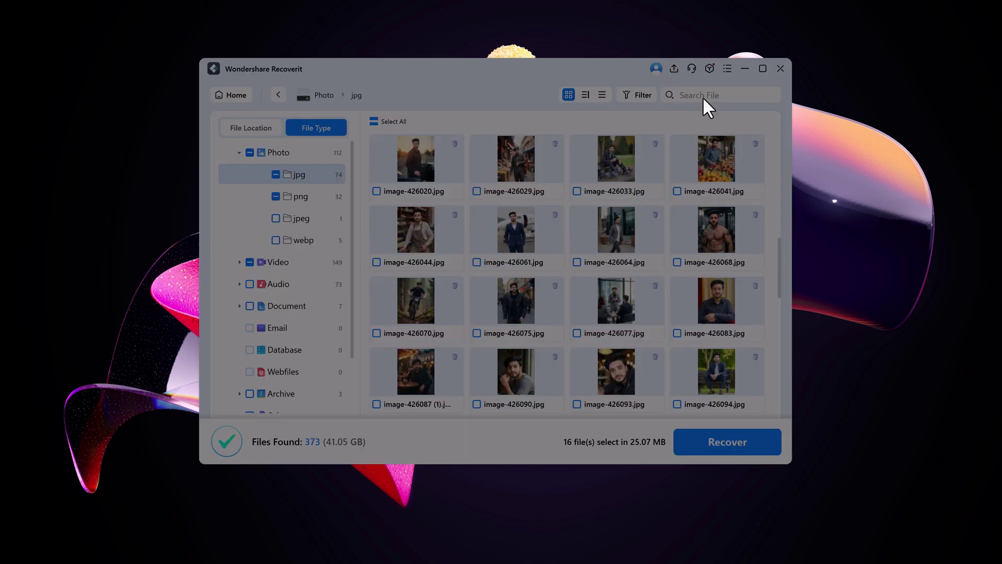
{"action": "double_click", "coordinate": [717, 232]}
{"action": "left_click", "coordinate": [558, 376]}
{"action": "left_click", "coordinate": [495, 376]}
{"action": "left_click", "coordinate": [430, 377]}
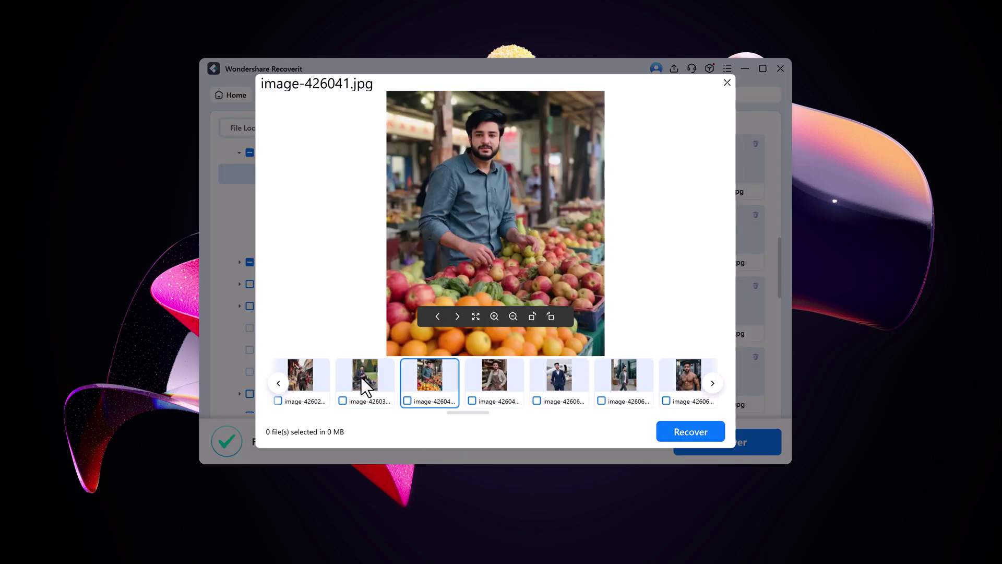
{"action": "left_click", "coordinate": [301, 377]}
{"action": "left_click", "coordinate": [727, 82]}
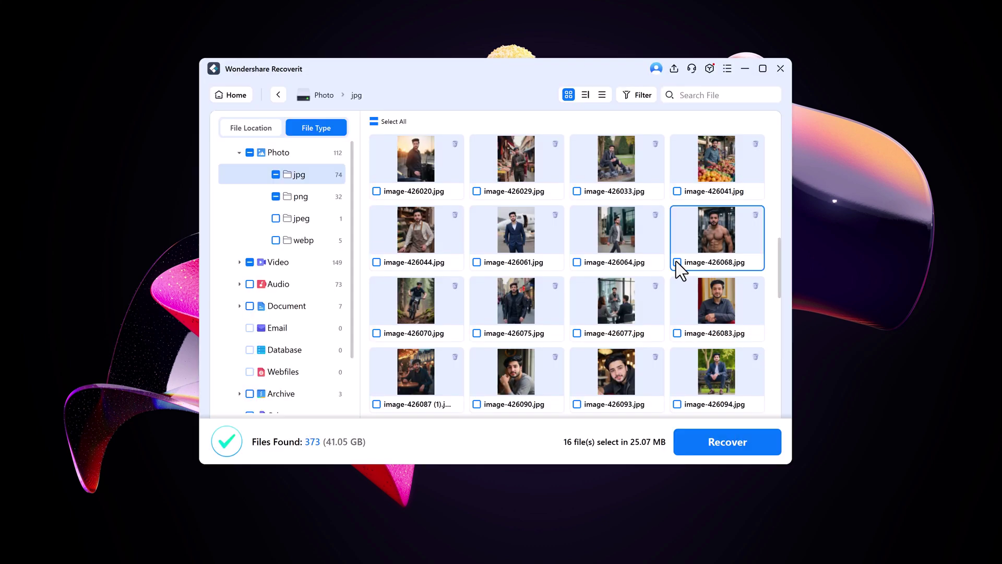
Step: Mark more jpgs for recovery, including image-426064, image-426061, Untitled.jpg and 1724954320121.jpg
{"action": "left_click", "coordinate": [577, 262]}
{"action": "left_click", "coordinate": [477, 262]}
{"action": "left_click", "coordinate": [476, 333]}
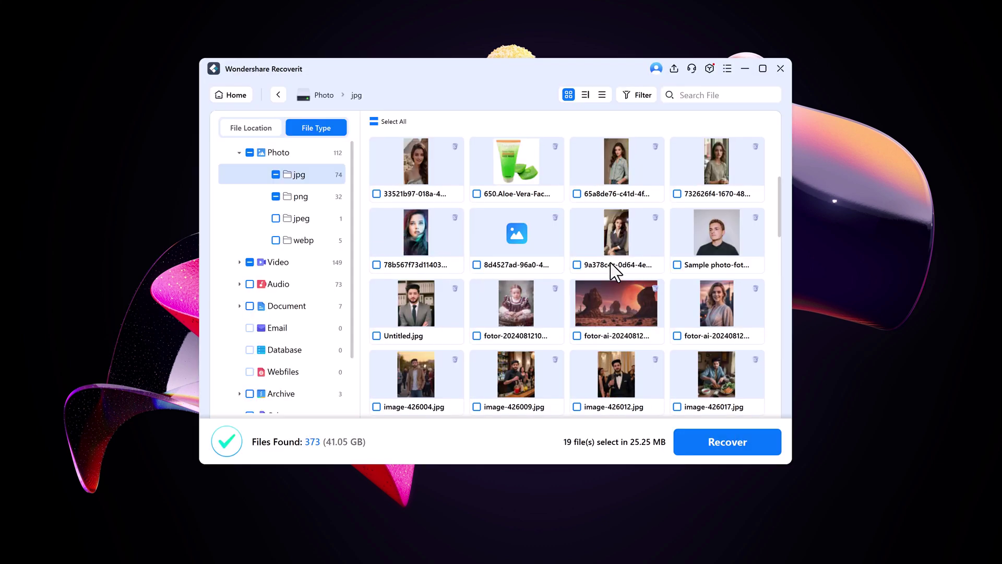
{"action": "left_click", "coordinate": [577, 265]}
{"action": "left_click", "coordinate": [477, 335]}
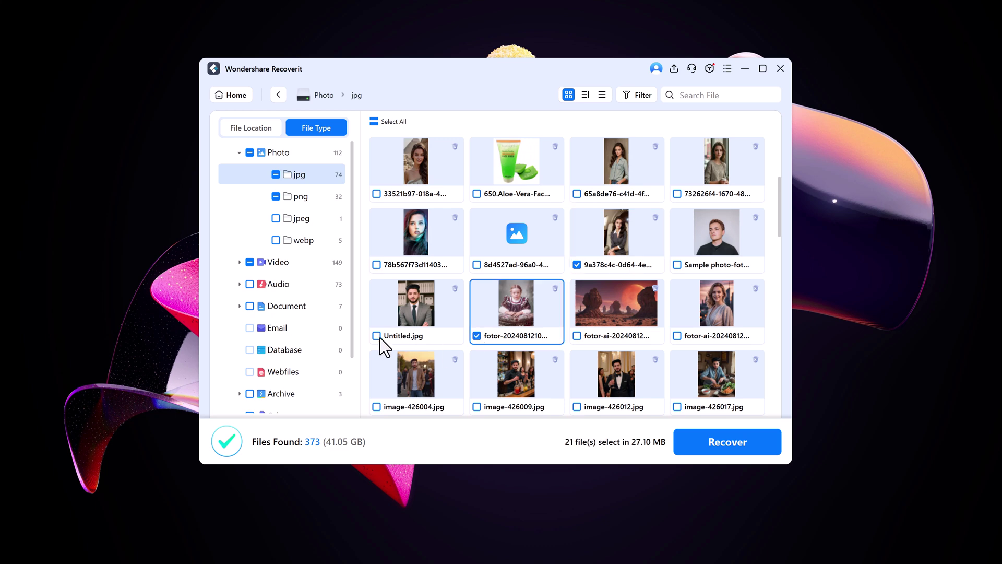
{"action": "left_click", "coordinate": [421, 291]}
{"action": "scroll", "coordinate": [621, 308], "scroll_direction": "up", "scroll_amount": 5}
{"action": "left_click", "coordinate": [578, 266]}
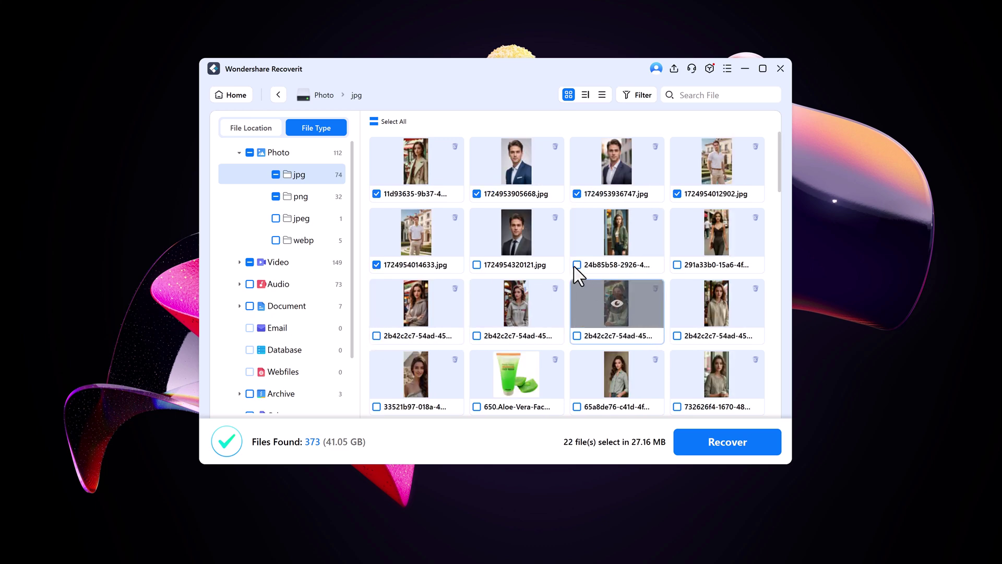
{"action": "left_click", "coordinate": [477, 265]}
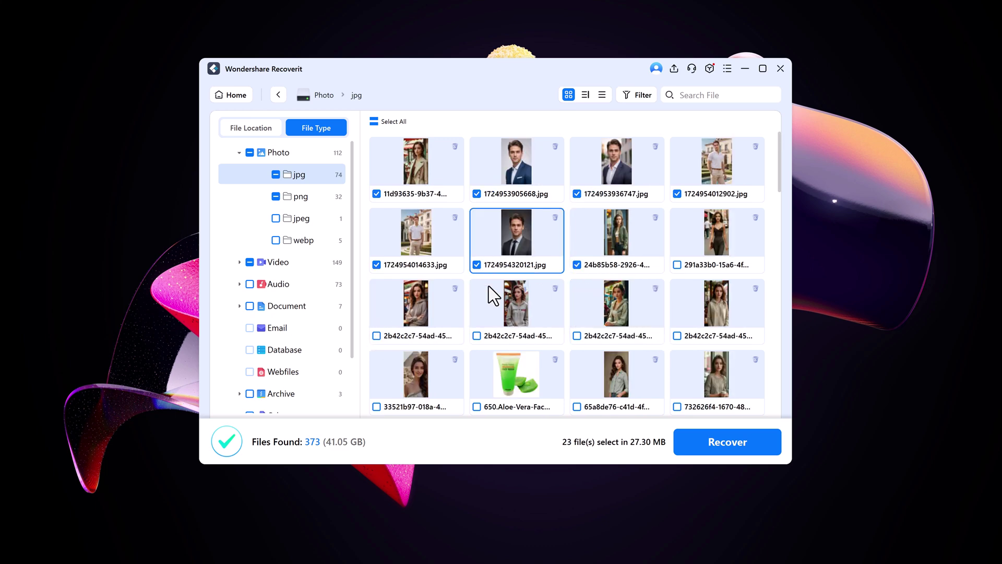
Step: Mark 5.mp4, 7.mp4 and 8.mp4, then tick the entire png and mp4 categories
{"action": "left_click", "coordinate": [278, 262]}
{"action": "double_click", "coordinate": [519, 165]}
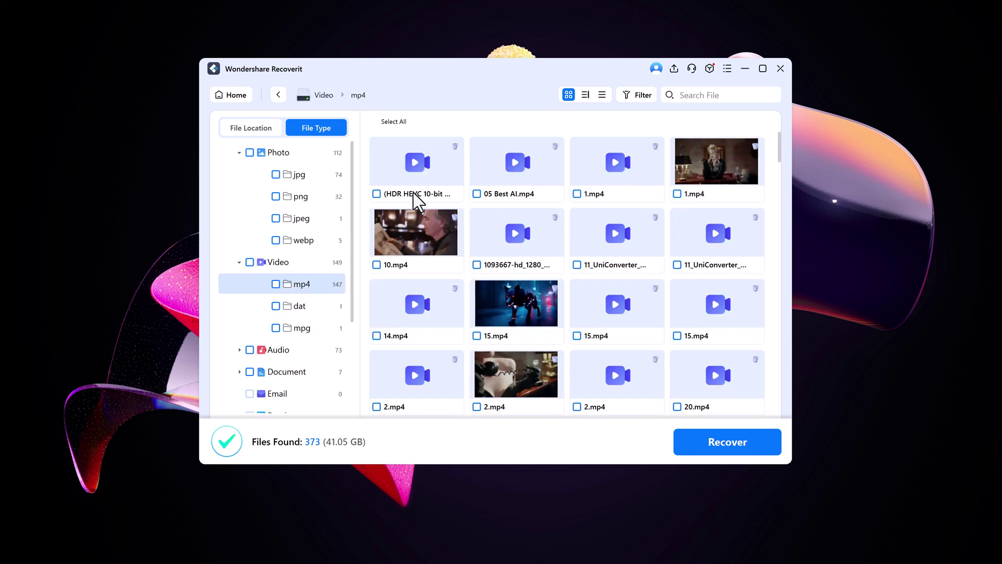
{"action": "left_click", "coordinate": [378, 189]}
{"action": "left_click", "coordinate": [477, 259]}
{"action": "left_click", "coordinate": [578, 259]}
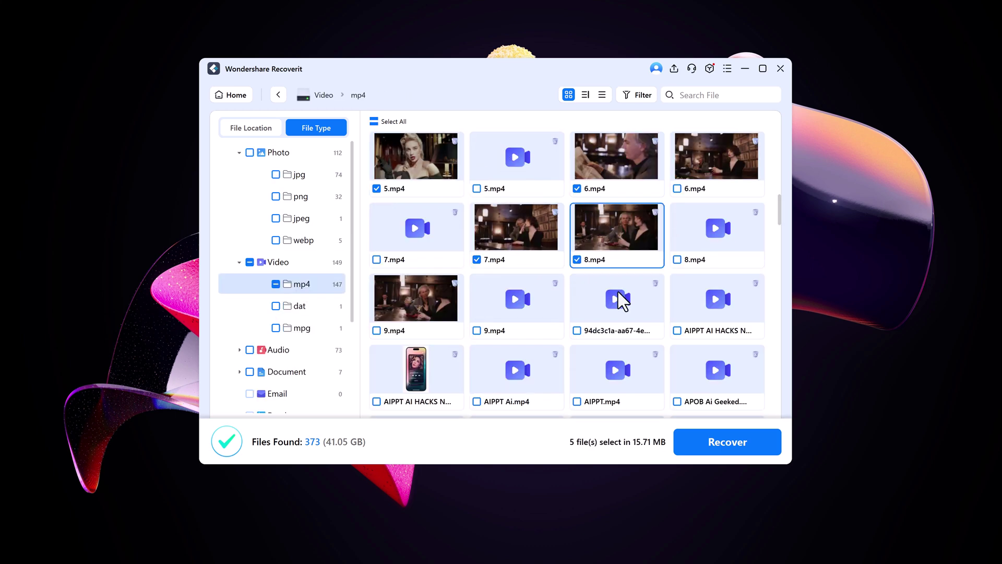
{"action": "scroll", "coordinate": [618, 299], "scroll_direction": "down", "scroll_amount": 5}
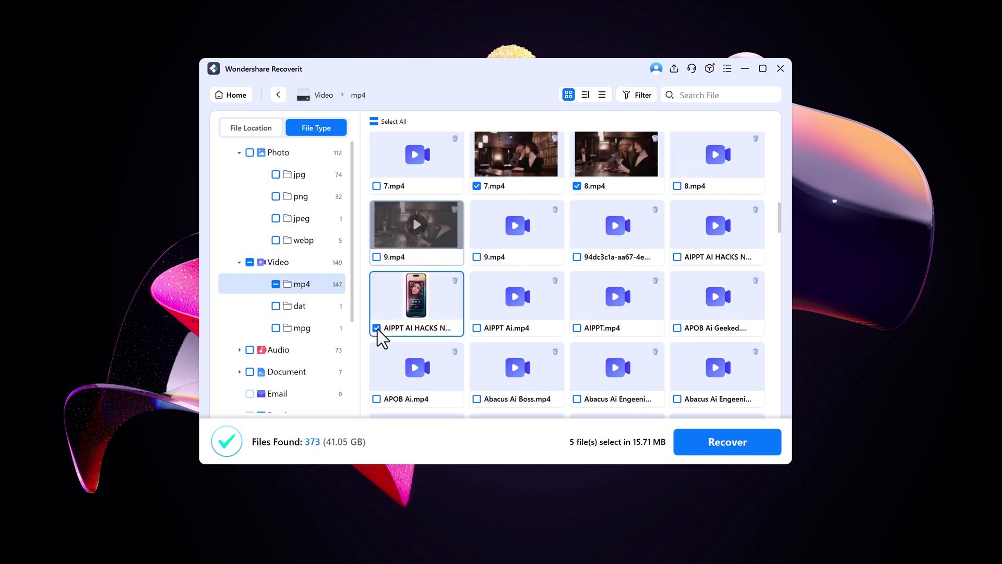
{"action": "left_click", "coordinate": [378, 329]}
{"action": "left_click", "coordinate": [299, 305]}
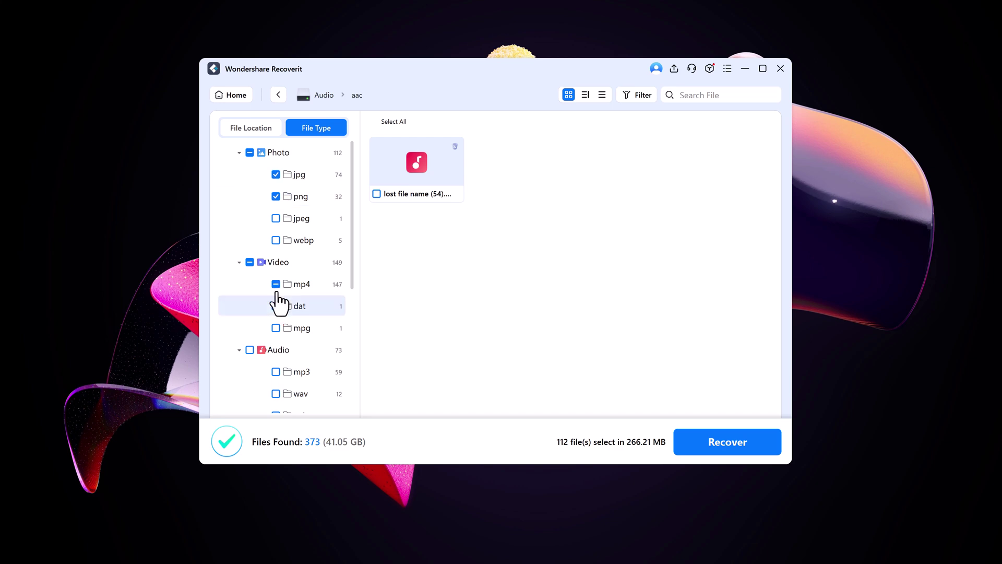
{"action": "left_click", "coordinate": [276, 285]}
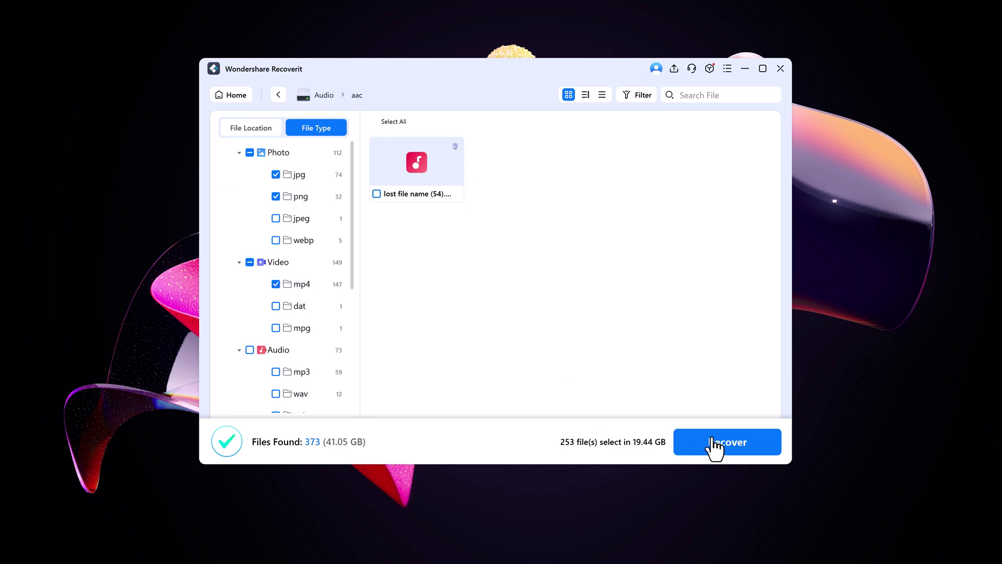
Step: Recover the selected files, choosing Local Disk (D:) as the save path
{"action": "left_click", "coordinate": [727, 442]}
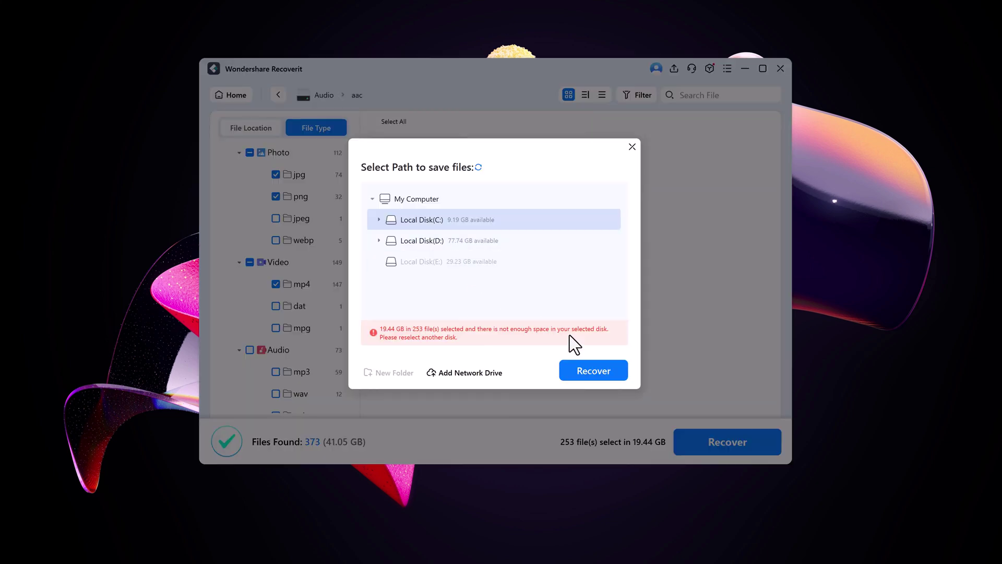
{"action": "left_click", "coordinate": [443, 240]}
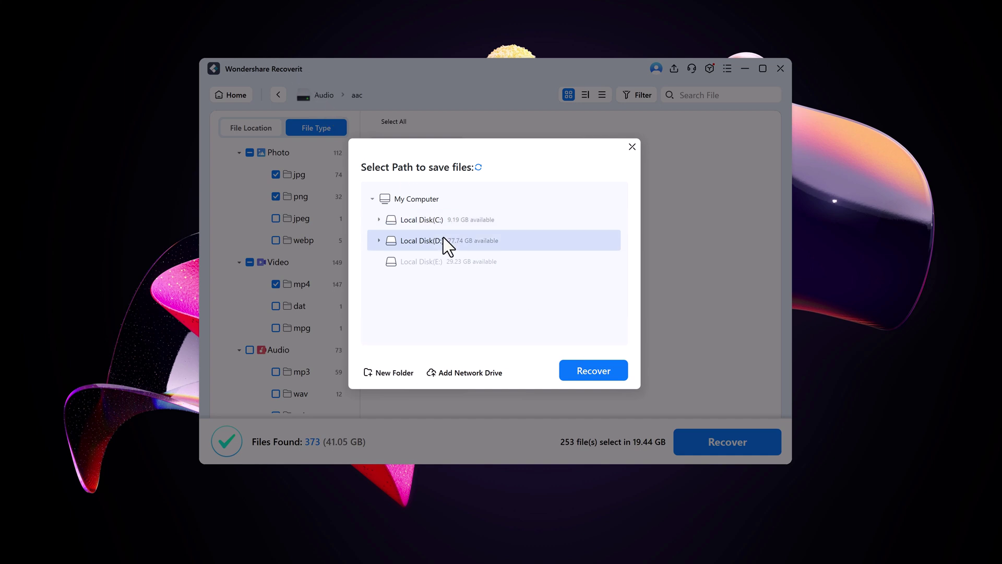
{"action": "left_click", "coordinate": [595, 373]}
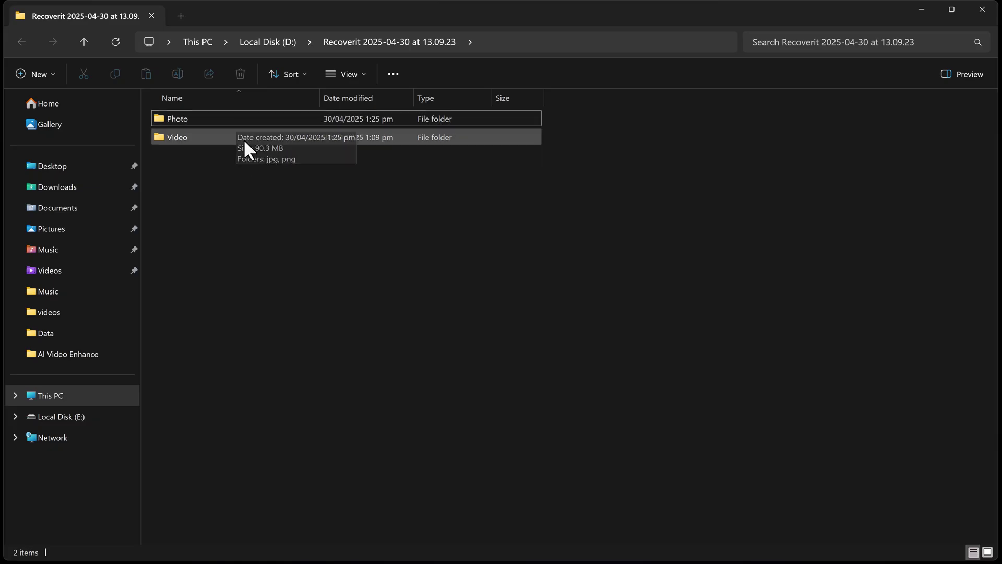
Step: Open the Photo folder inside the Recoverit output folder
{"action": "double_click", "coordinate": [242, 119]}
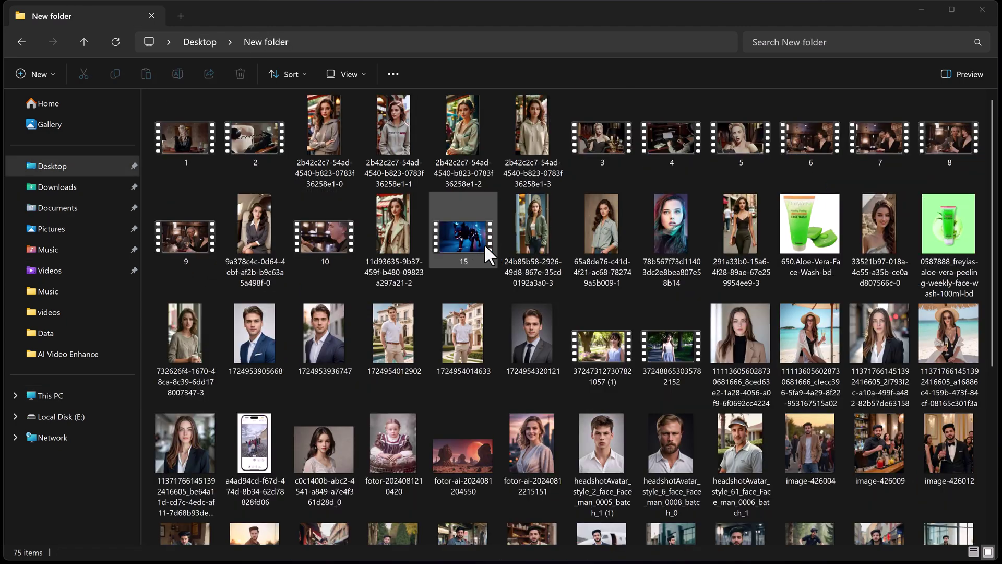
{"action": "scroll", "coordinate": [484, 244], "scroll_direction": "down", "scroll_amount": 5}
{"action": "scroll", "coordinate": [424, 274], "scroll_direction": "up", "scroll_amount": 5}
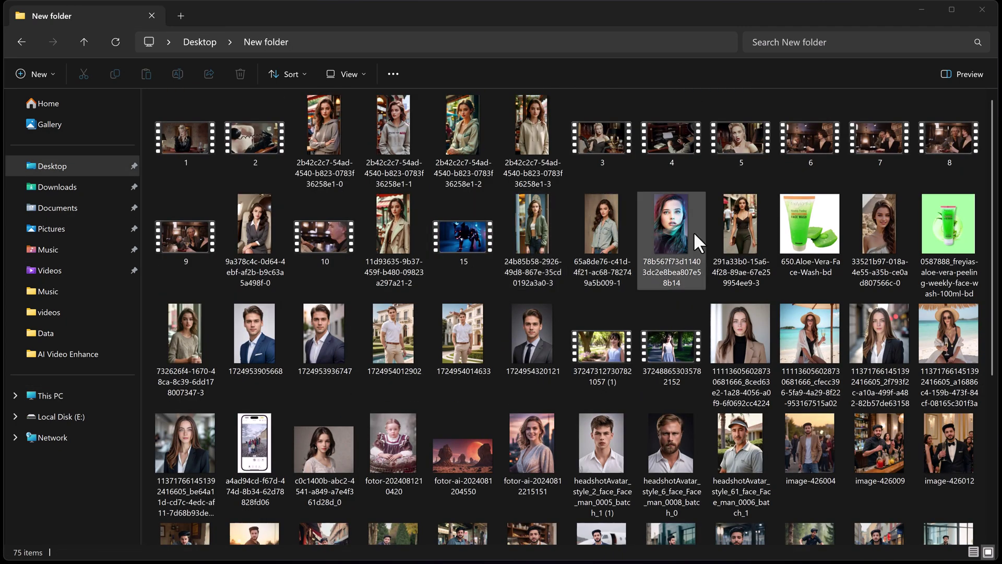
{"action": "scroll", "coordinate": [847, 423], "scroll_direction": "down", "scroll_amount": 5}
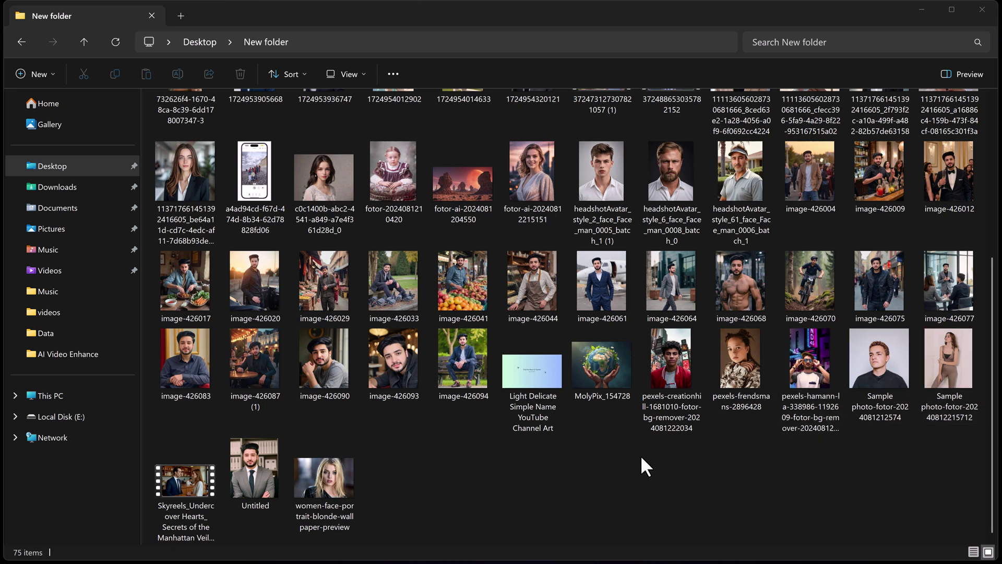
Step: Close the File Explorer window showing the recovered files
{"action": "left_click", "coordinate": [983, 9]}
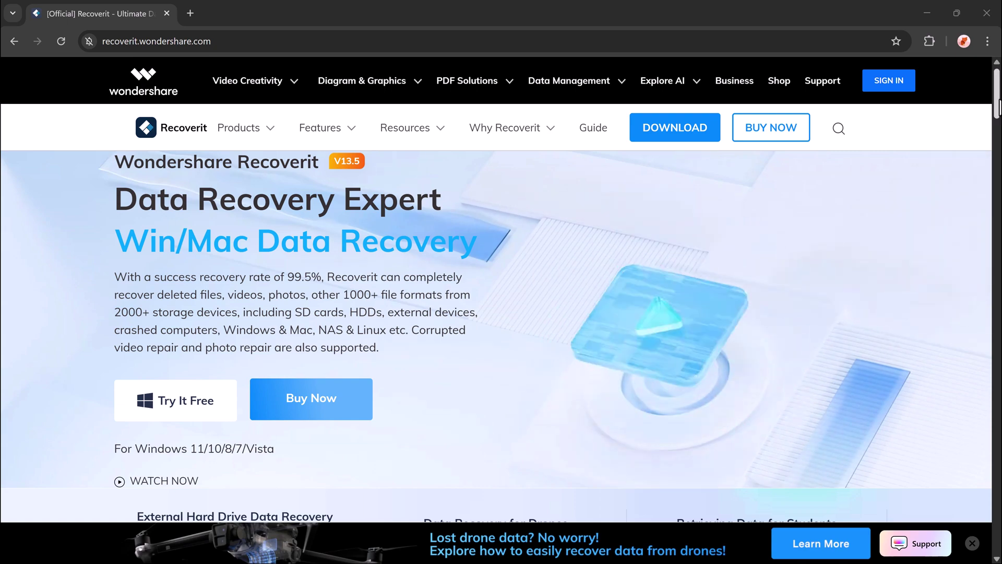
{"action": "scroll", "coordinate": [944, 223], "scroll_direction": "down", "scroll_amount": 4}
{"action": "scroll", "coordinate": [501, 313], "scroll_direction": "down", "scroll_amount": 4}
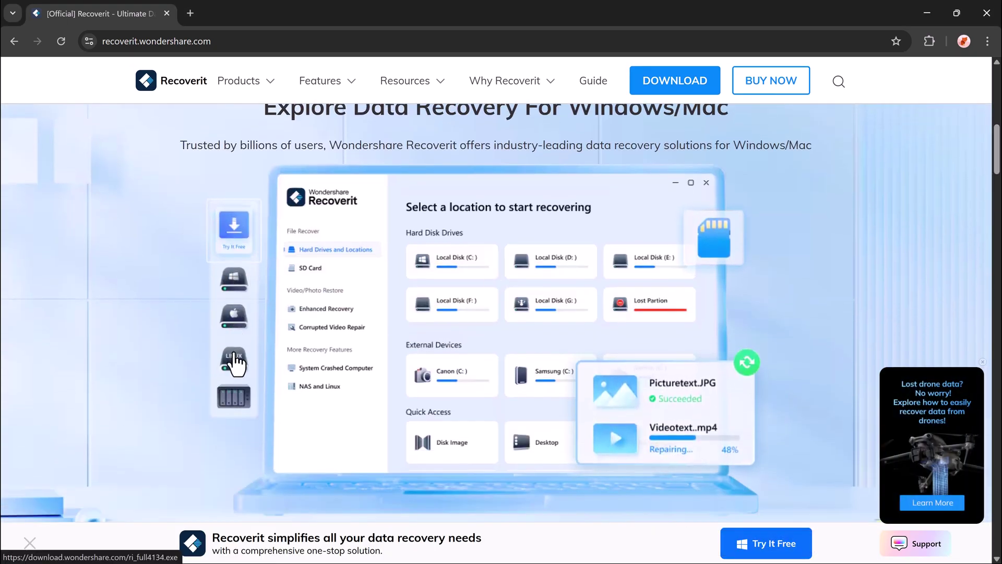
{"action": "scroll", "coordinate": [501, 313], "scroll_direction": "down", "scroll_amount": 8}
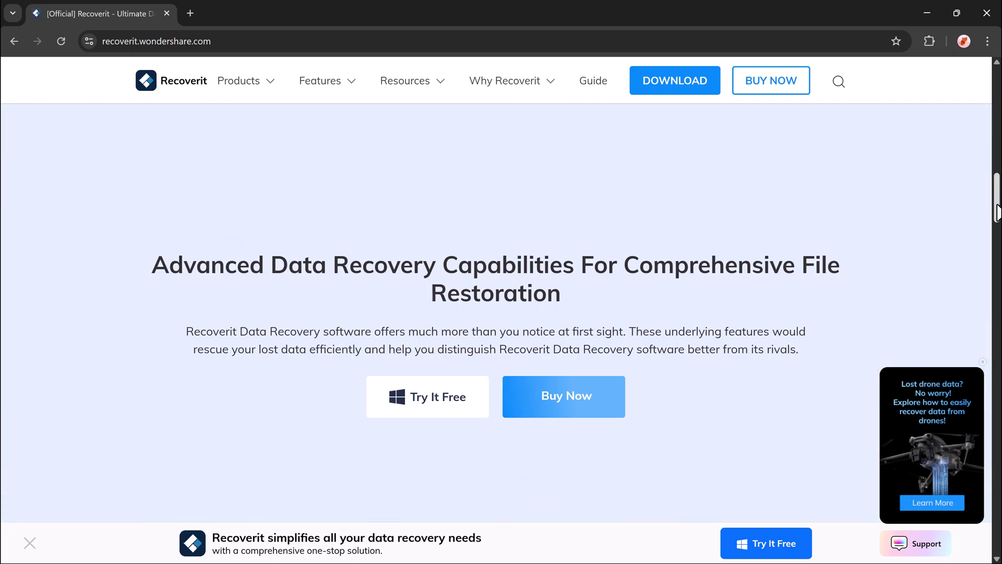
{"action": "scroll", "coordinate": [501, 313], "scroll_direction": "down", "scroll_amount": 5}
{"action": "left_click_drag", "start_coordinate": [997, 249], "coordinate": [997, 290]}
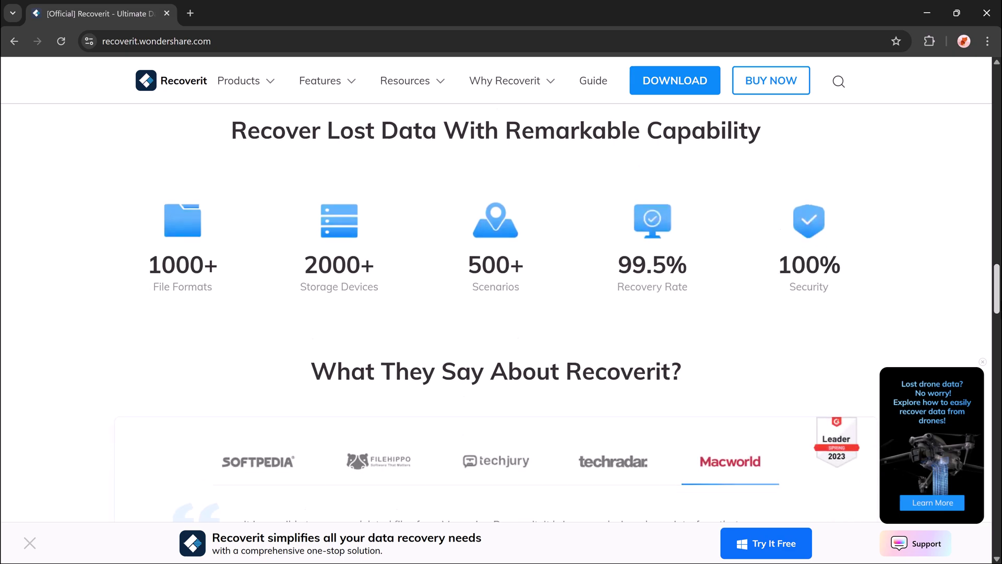
{"action": "left_click_drag", "start_coordinate": [996, 290], "coordinate": [996, 396]}
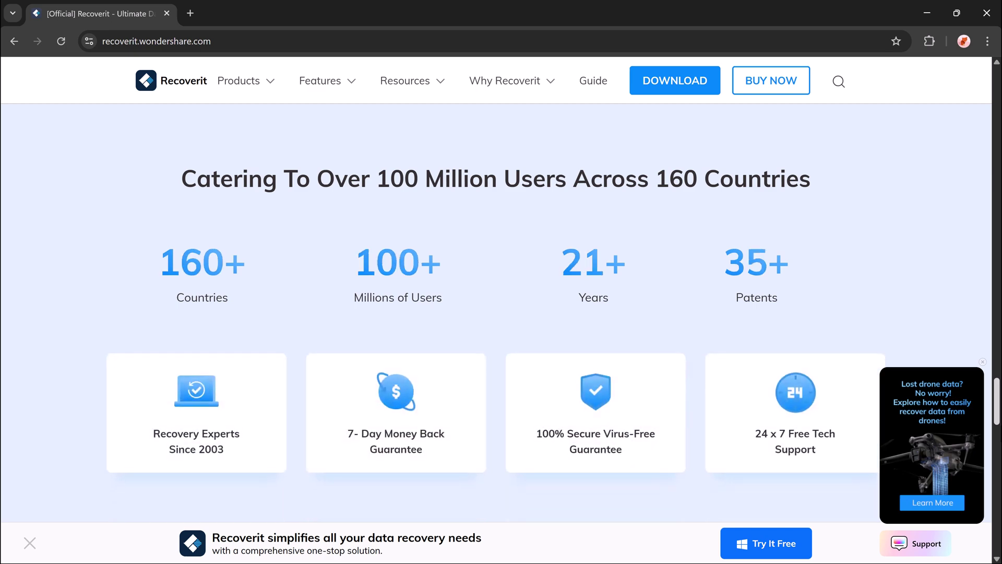
{"action": "left_click_drag", "start_coordinate": [996, 396], "coordinate": [997, 494]}
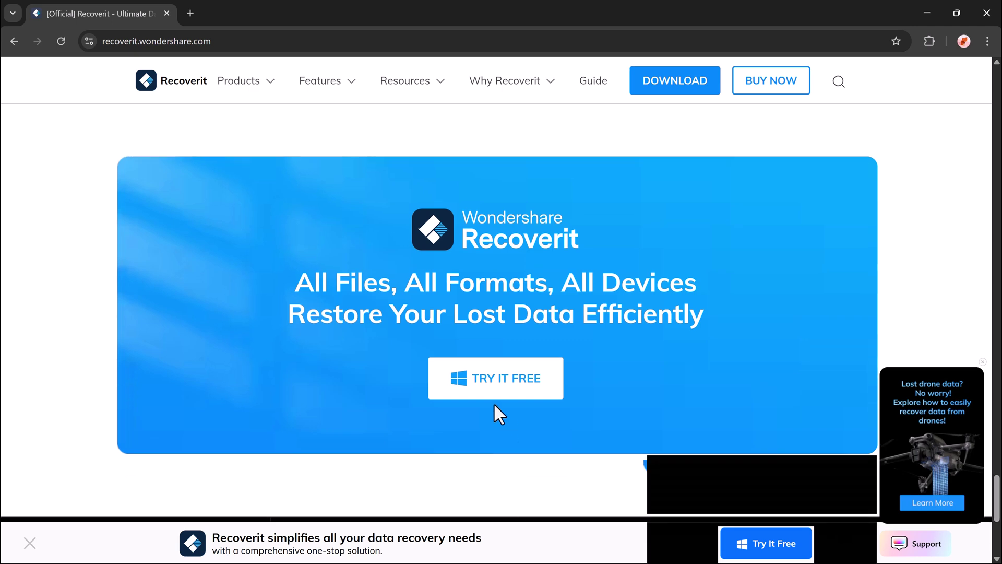